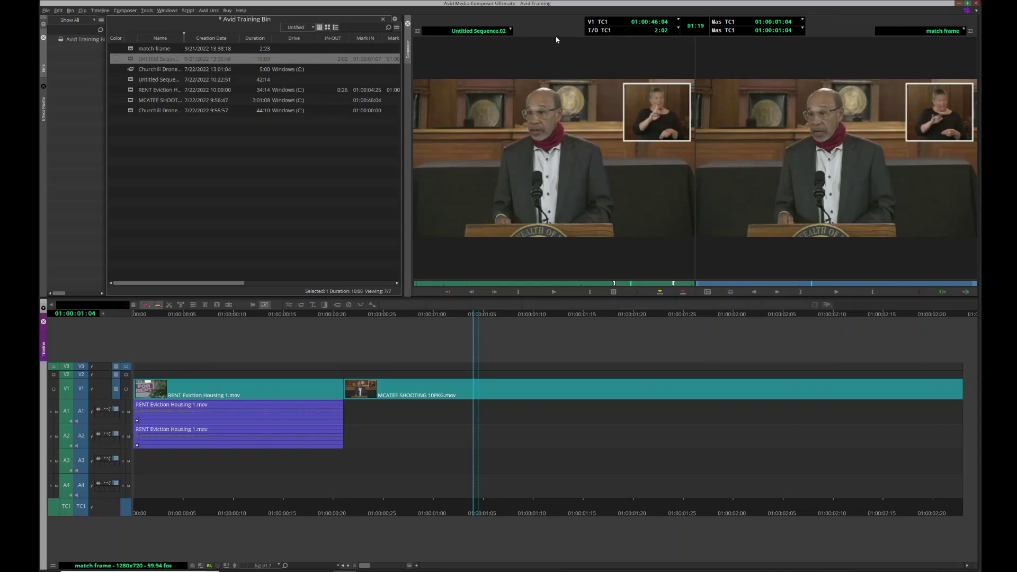
Step: Set Composer Settings' Button Display at Bottom to Two Rows
right_click(554, 52)
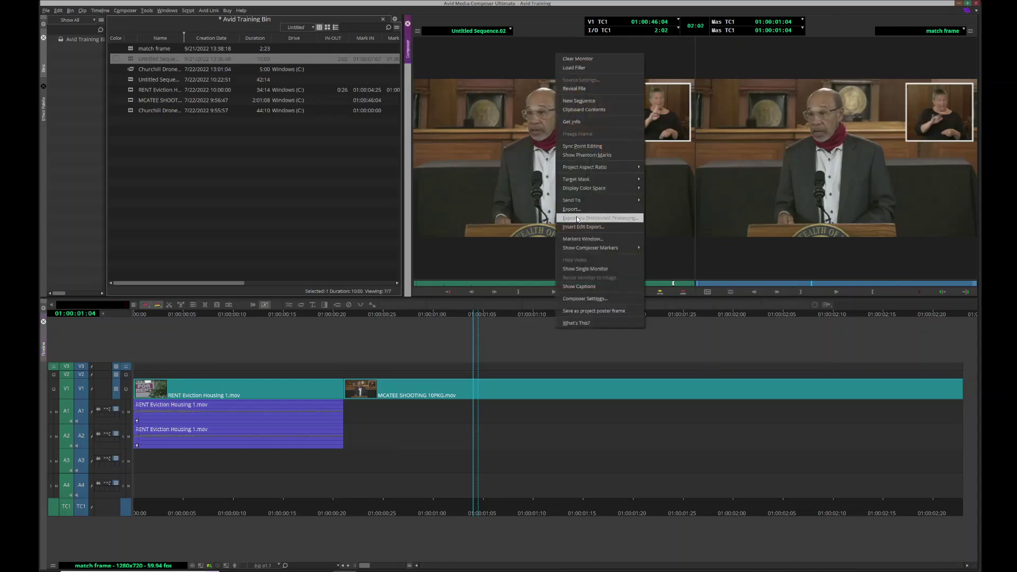
click(587, 300)
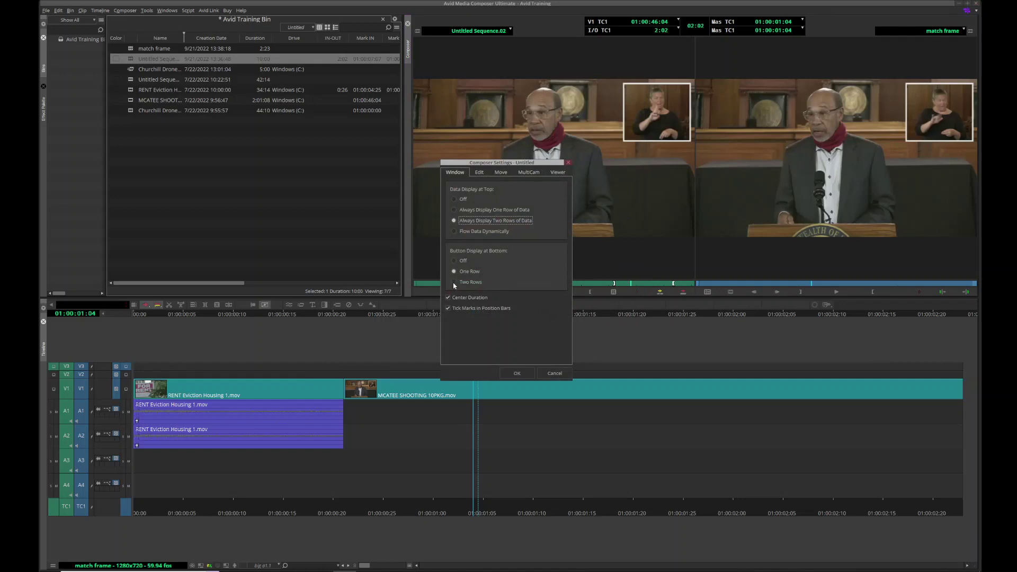
click(454, 282)
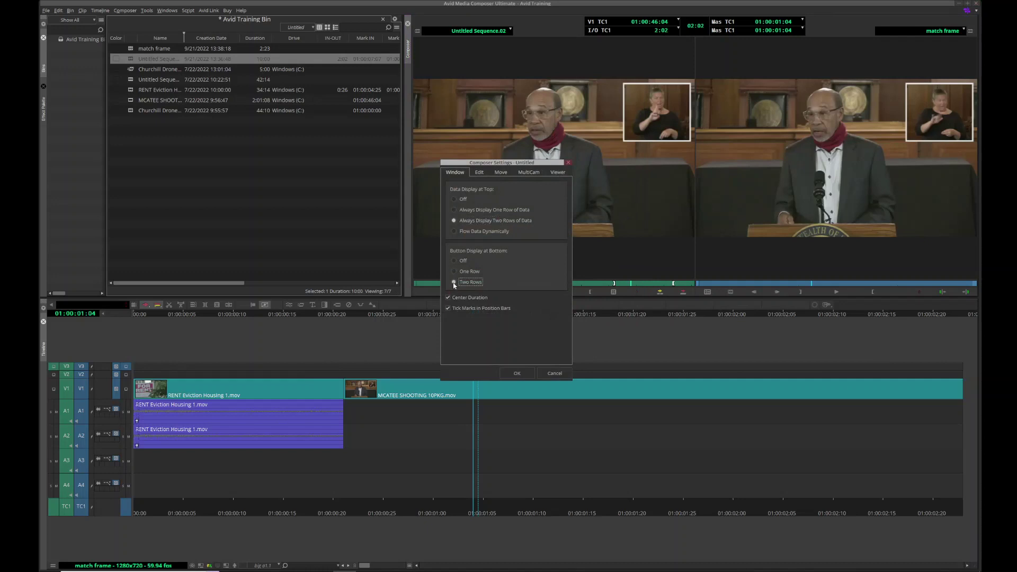
click(515, 373)
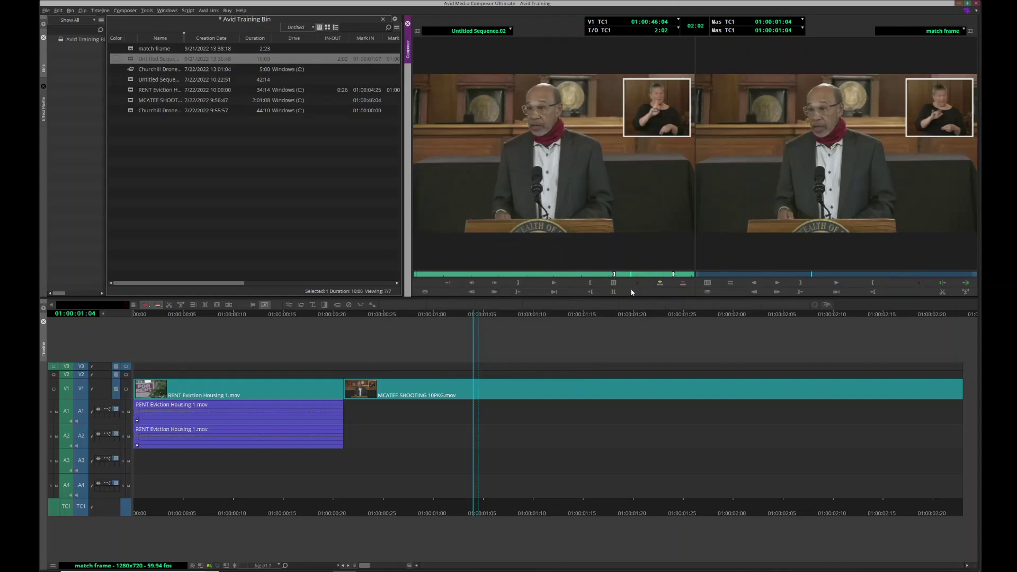
Step: Add Match Frame from the Command Palette's Other tab to the source monitor's button row
key(ctrl+3)
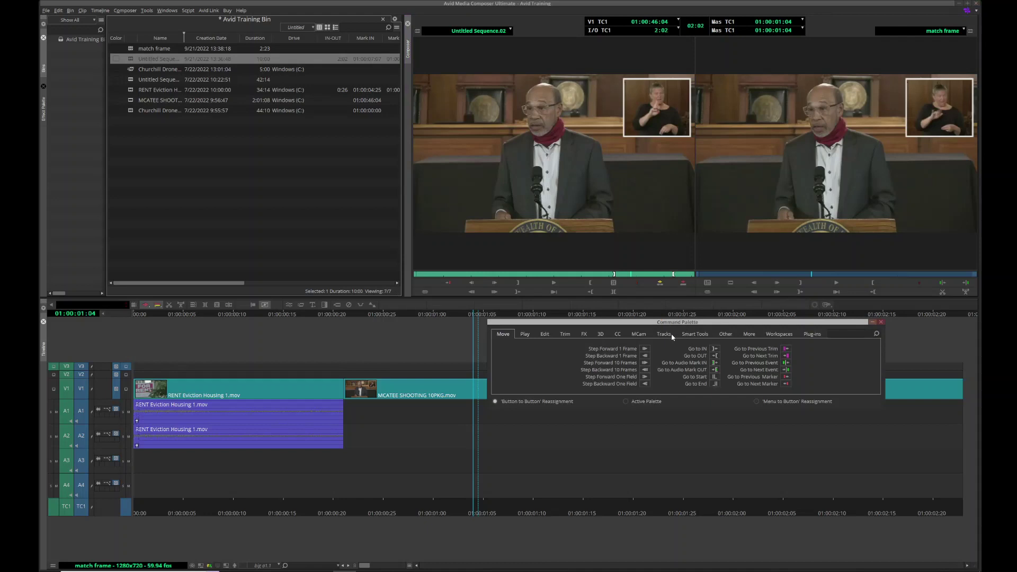
click(725, 334)
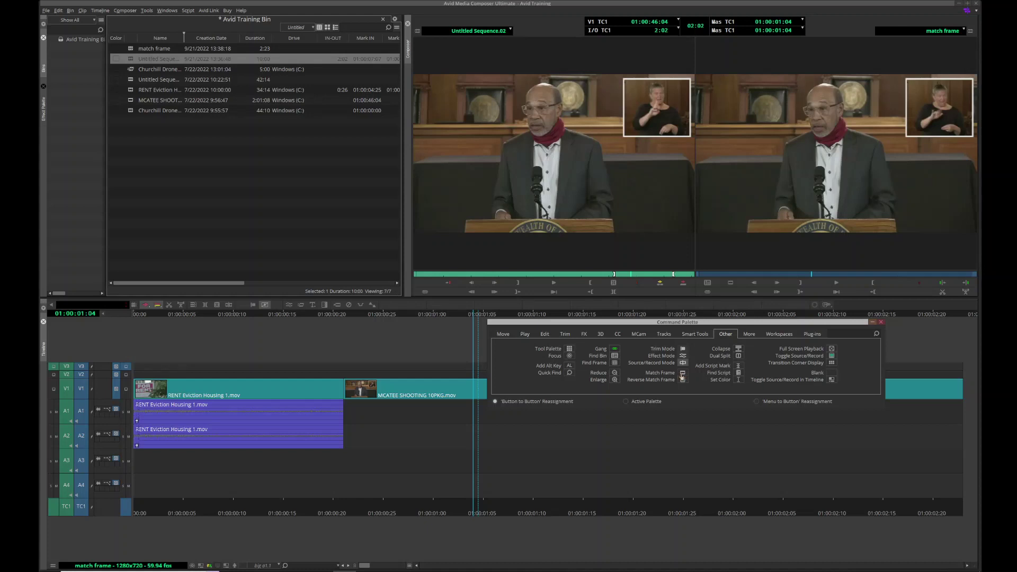
drag(681, 379, 445, 293)
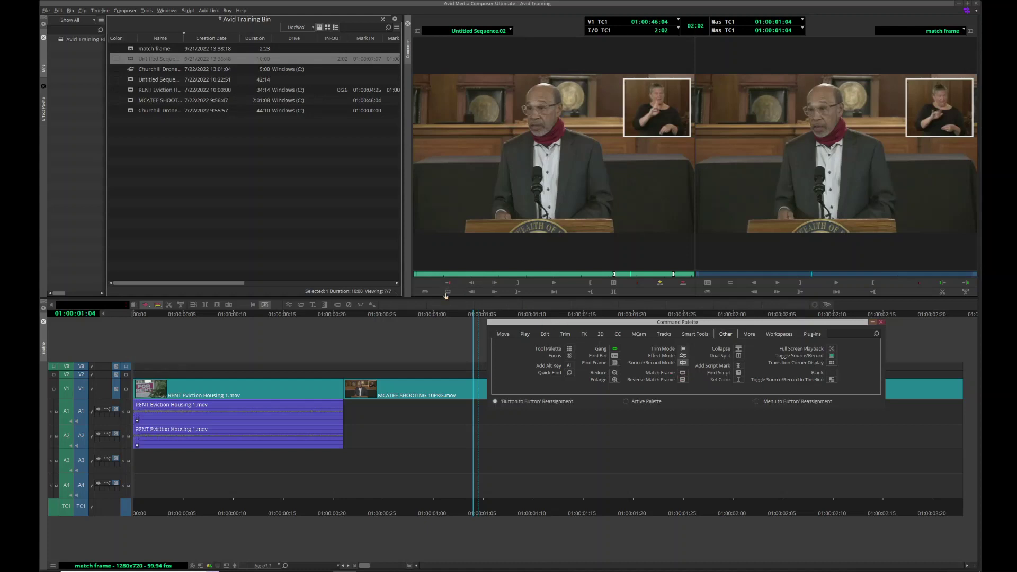
click(881, 327)
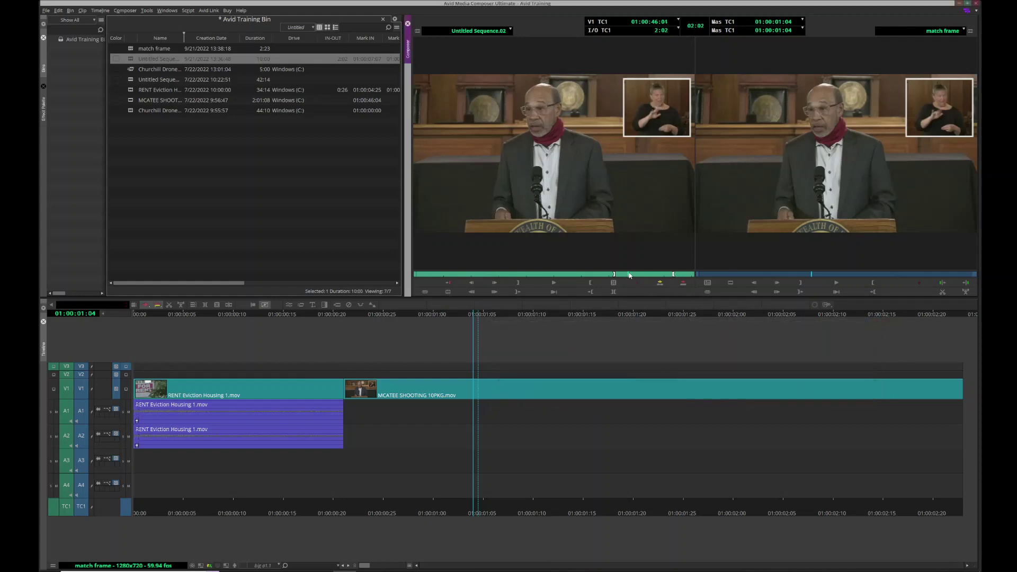
Step: Cue the source frame and splice it into the sequence at 01:00:01:00
drag(630, 275, 613, 278)
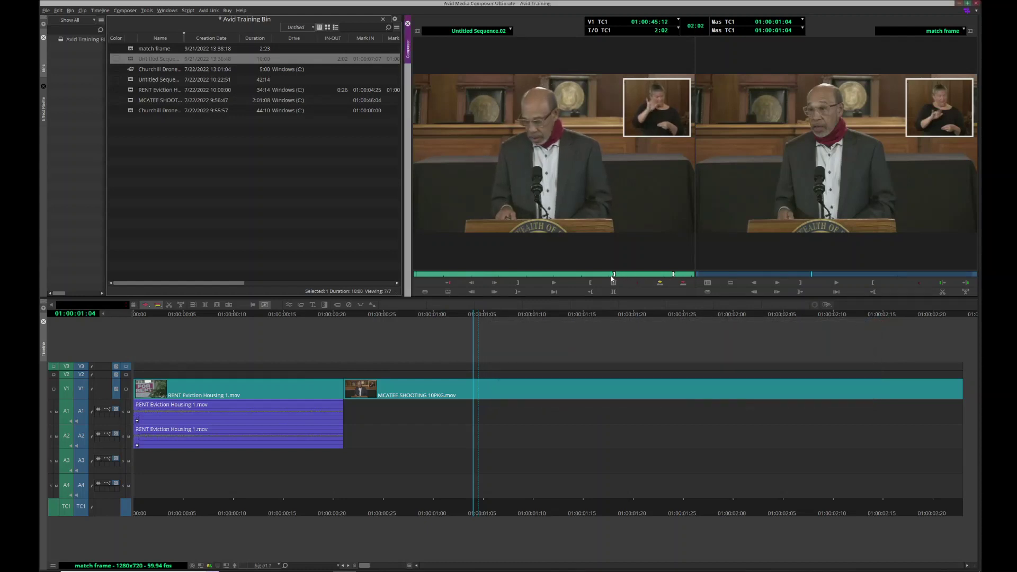
key(Right)
drag(469, 316, 419, 324)
key(v)
Step: Play back the new splice and return to the previous edit point
key(space)
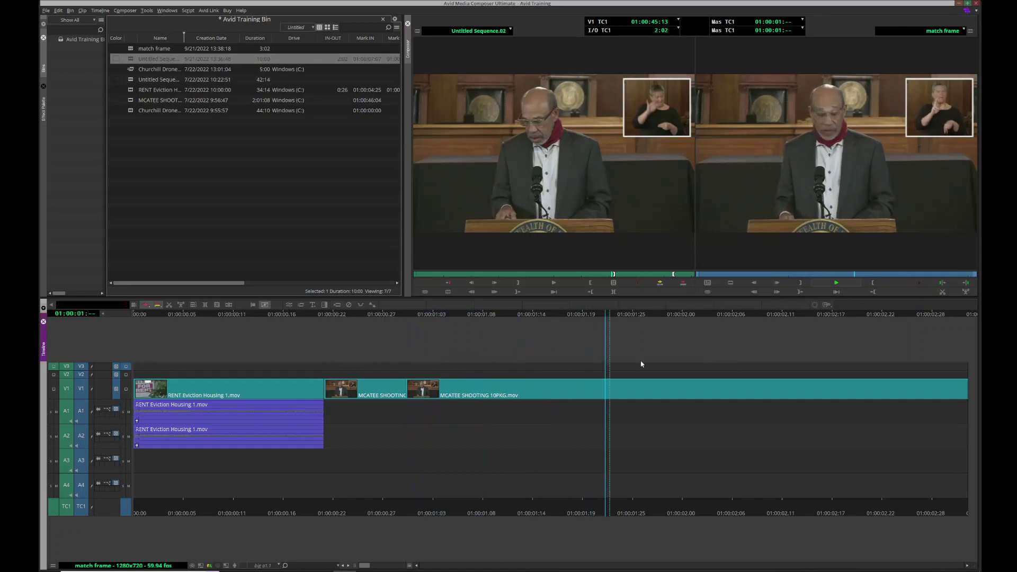
click(481, 316)
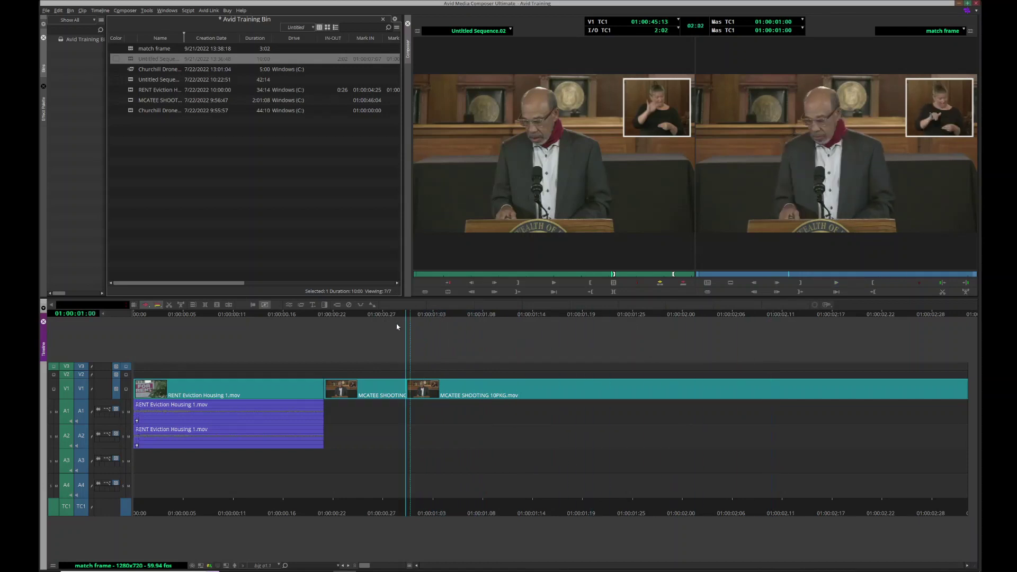
key(a)
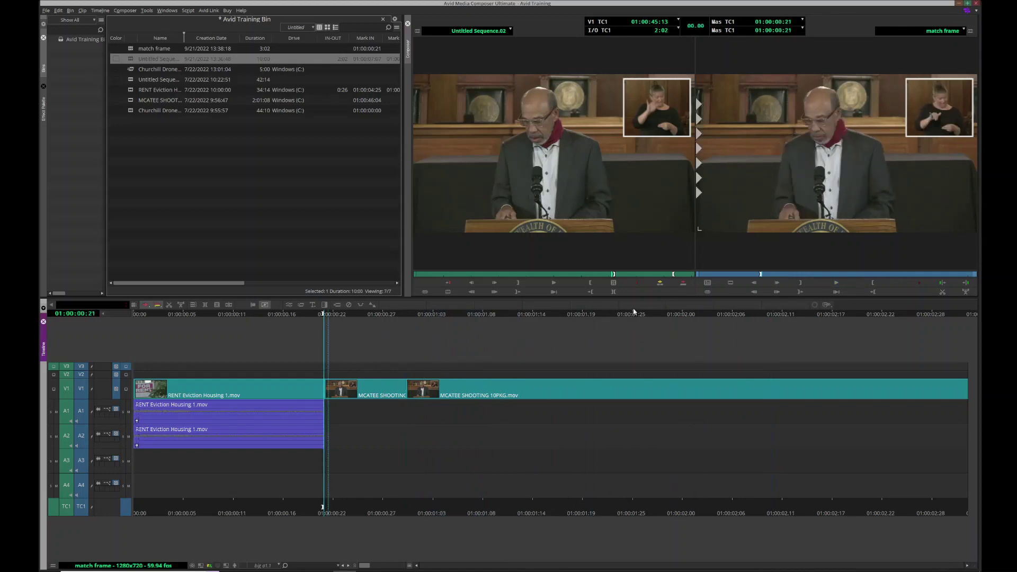
Step: Match Frame the MCATEE SHOOTING clip and mark the source portion to use
click(615, 274)
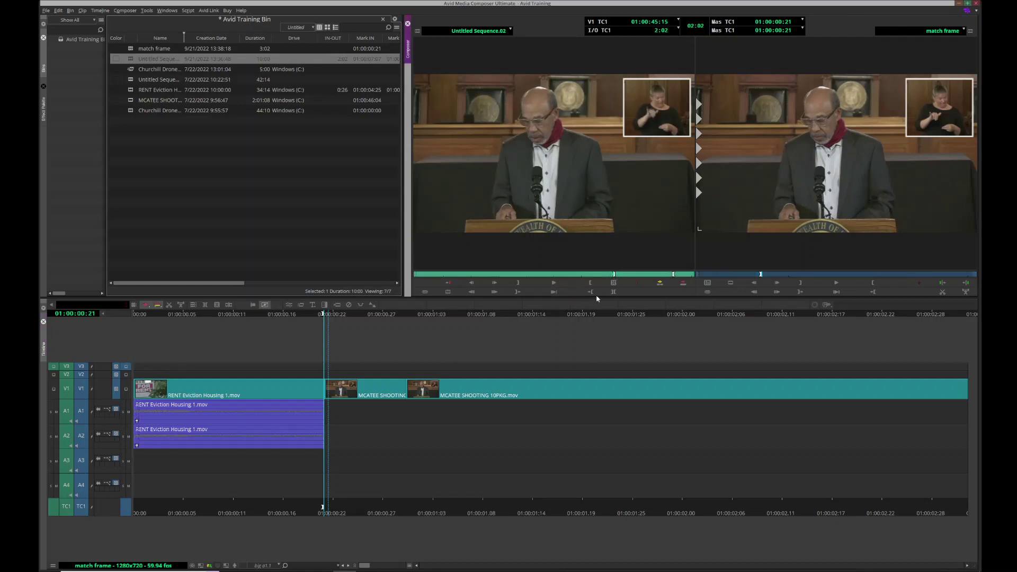
click(447, 292)
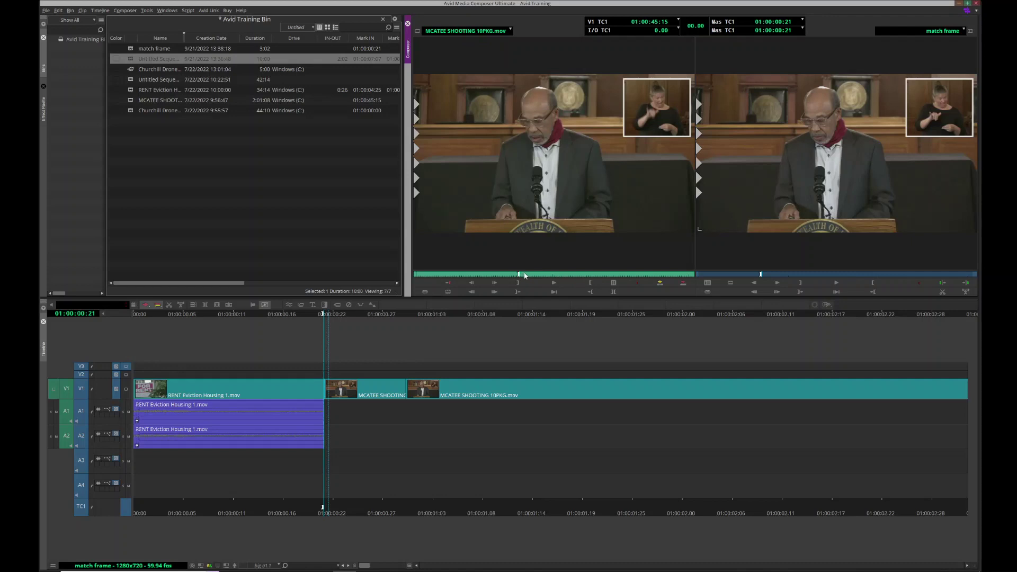
drag(525, 277, 532, 277)
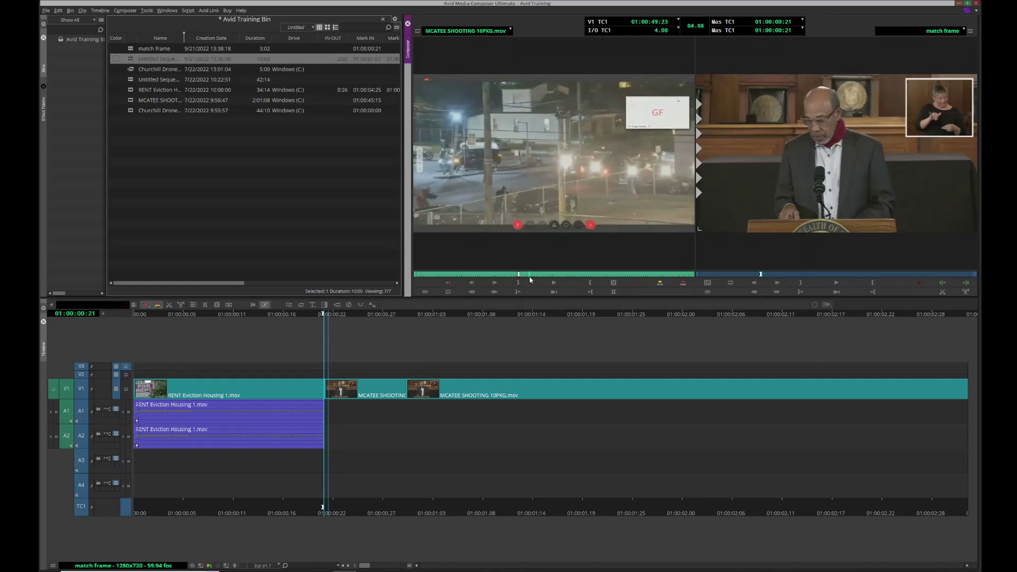
click(527, 276)
click(518, 282)
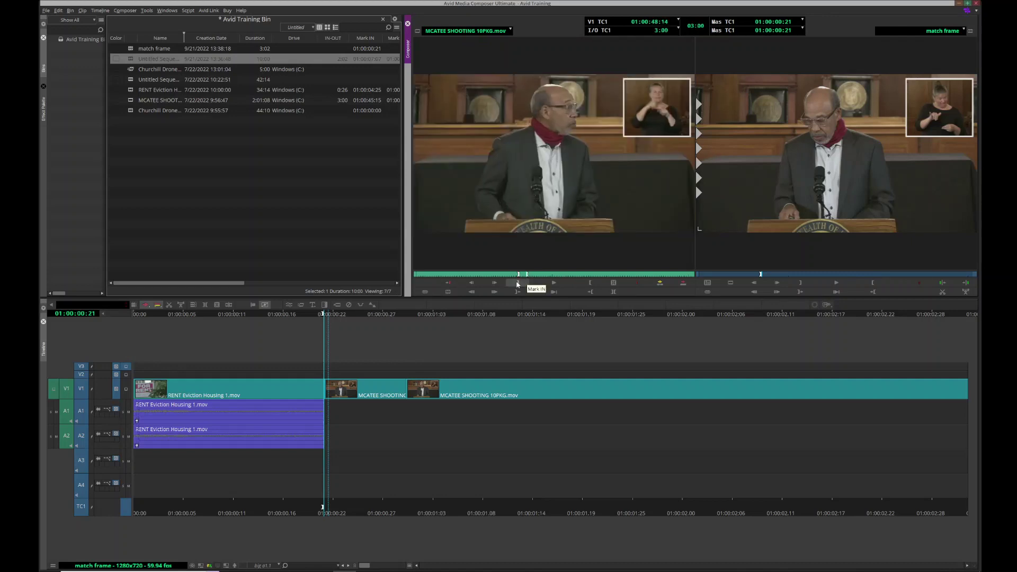
Step: Overwrite the matched footage with A1/A2 audio at the cut and play it back
click(353, 315)
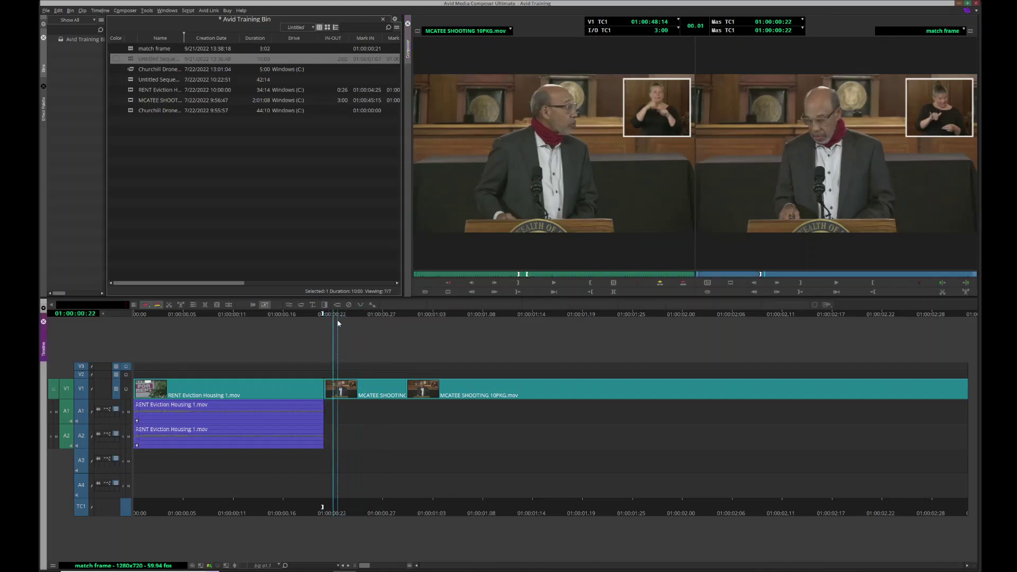
drag(354, 315, 323, 314)
key(b)
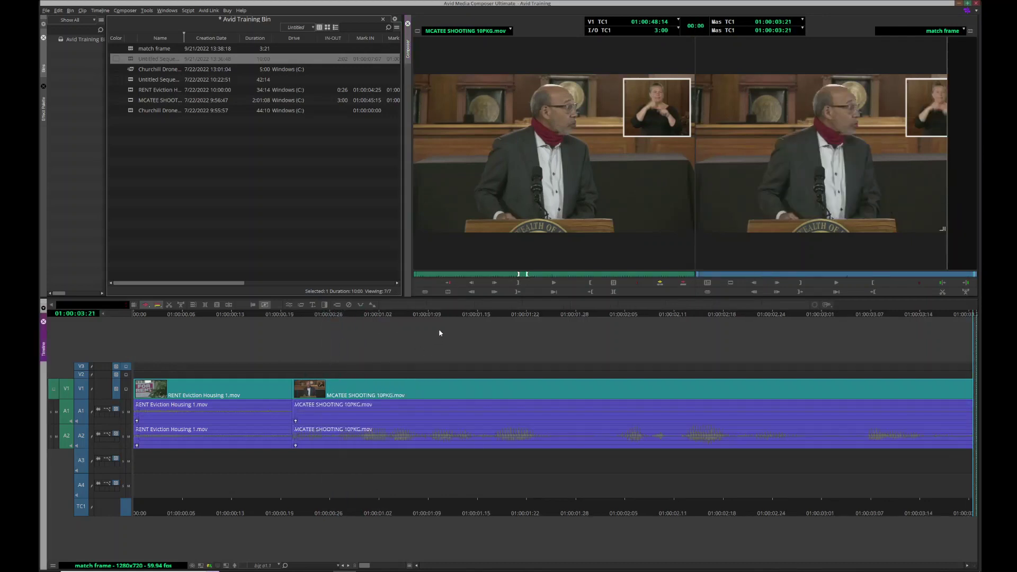
key(a)
key(space)
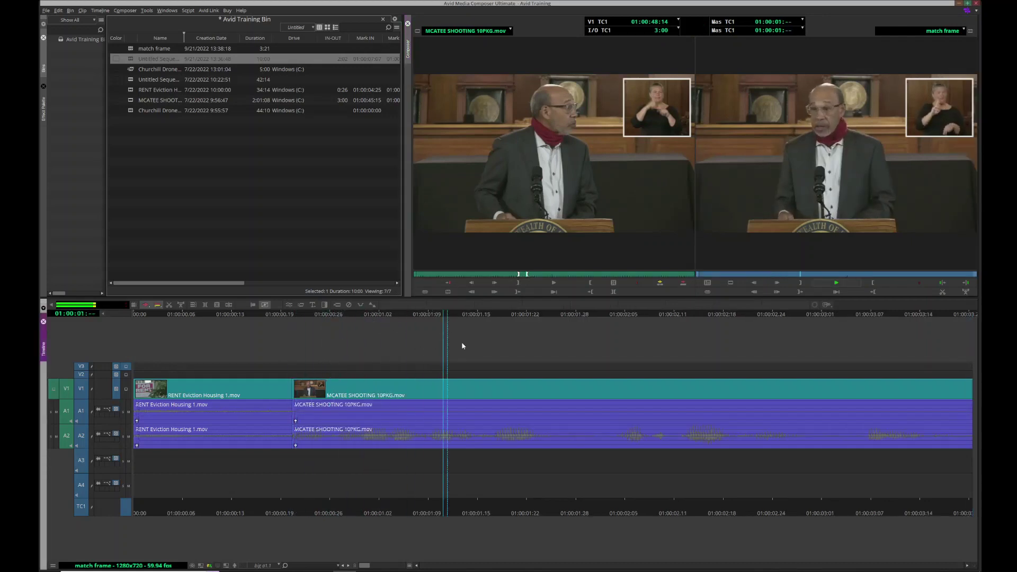